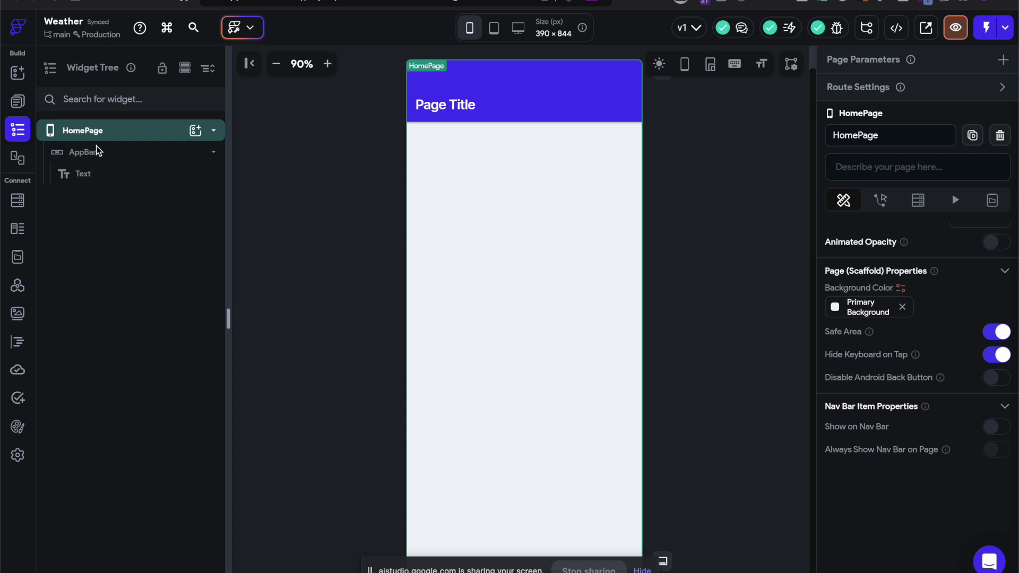
- Add a Column to the empty body of HomePage
click(29, 110)
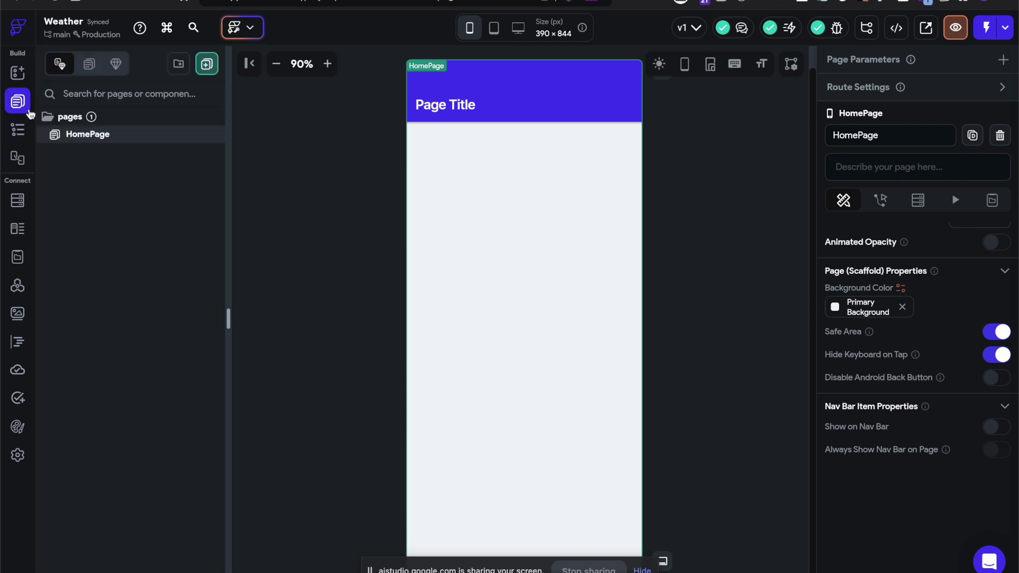
click(18, 72)
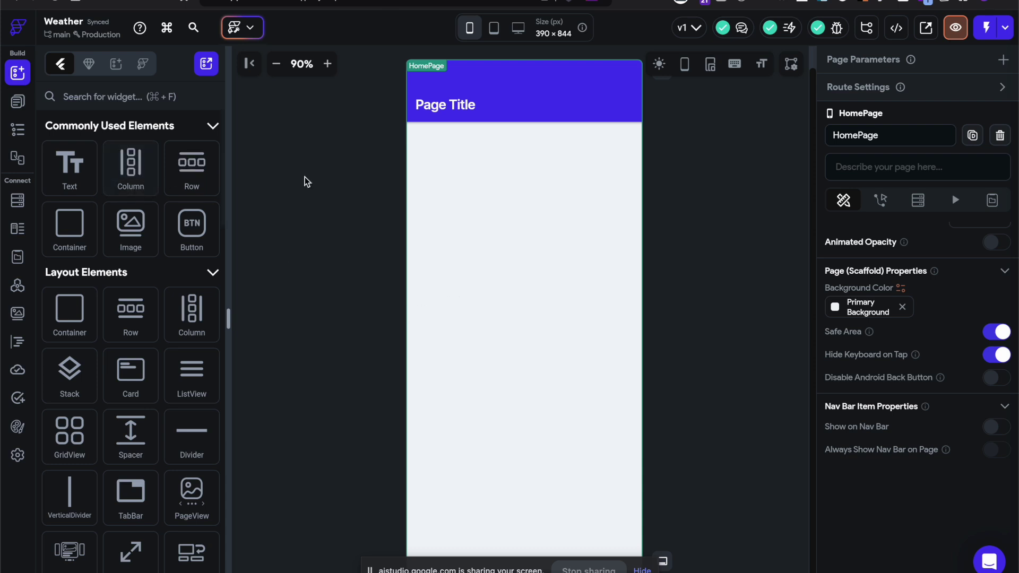
click(18, 130)
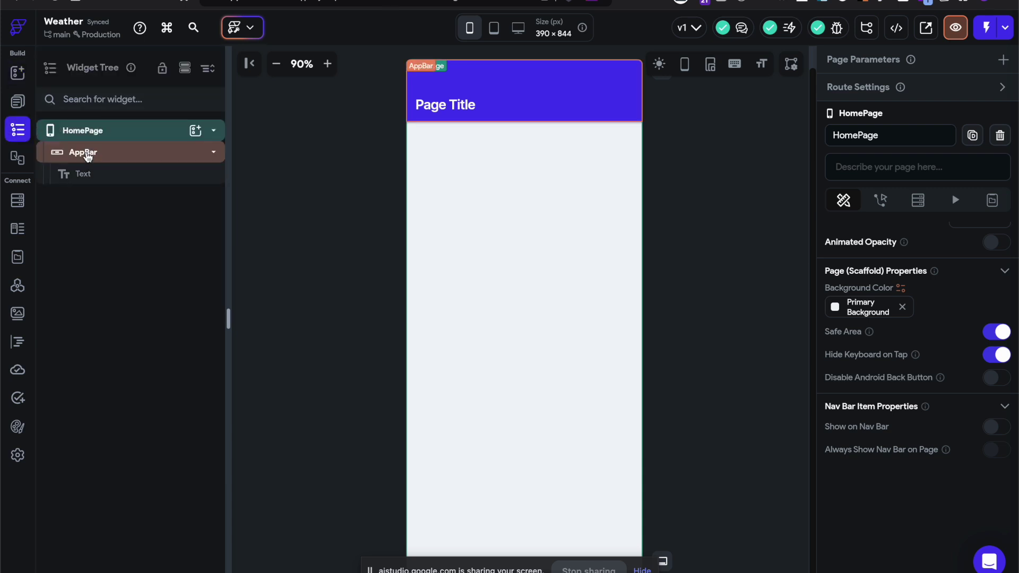
click(20, 72)
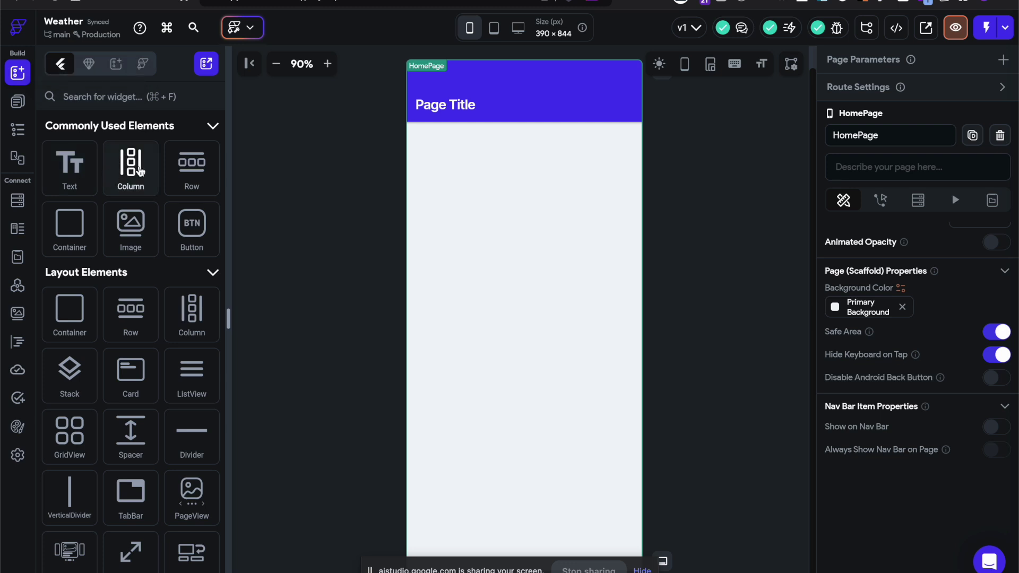
drag(133, 171, 539, 222)
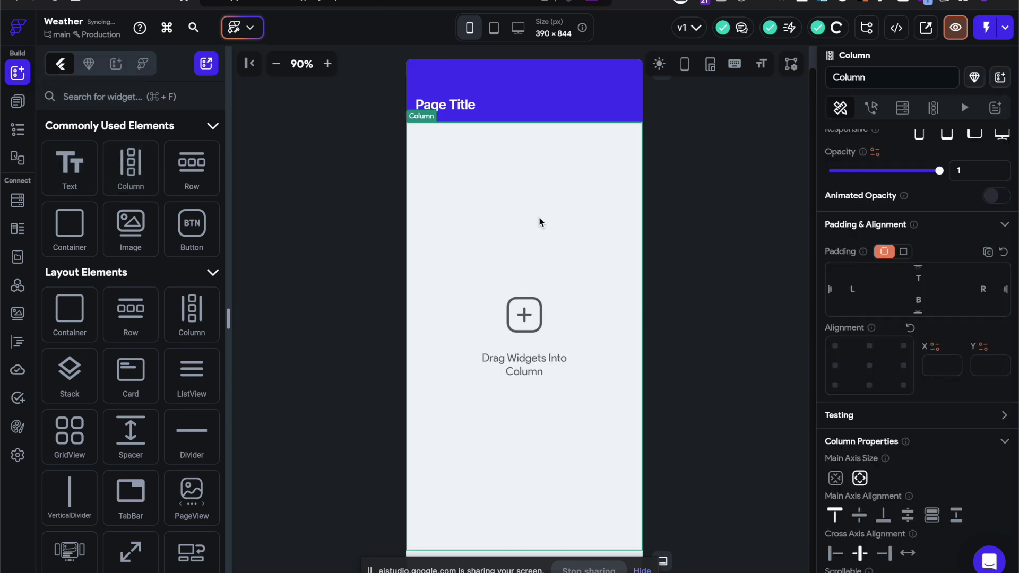
- Place a Text widget inside the column
click(18, 101)
click(17, 73)
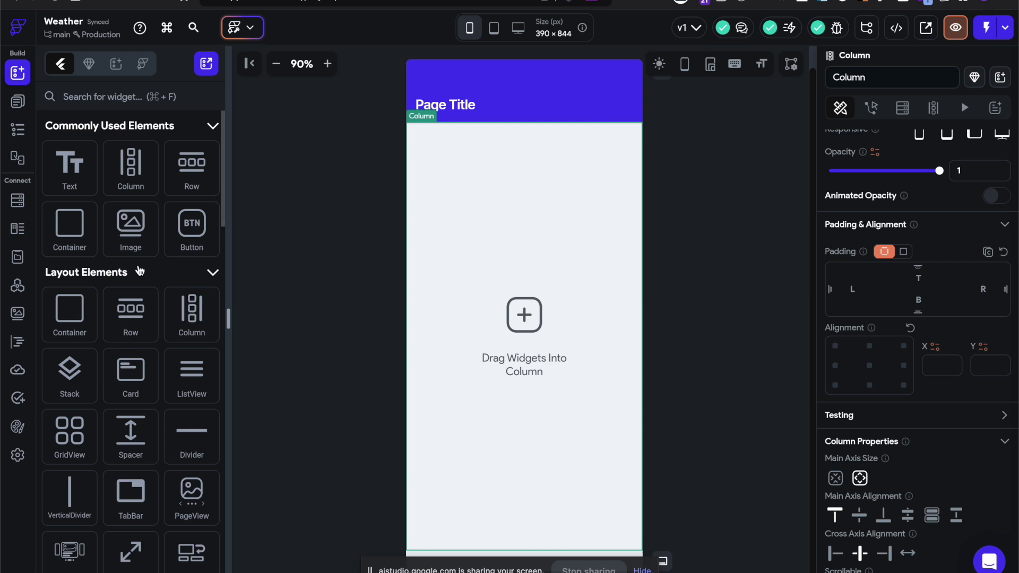
drag(70, 168, 433, 193)
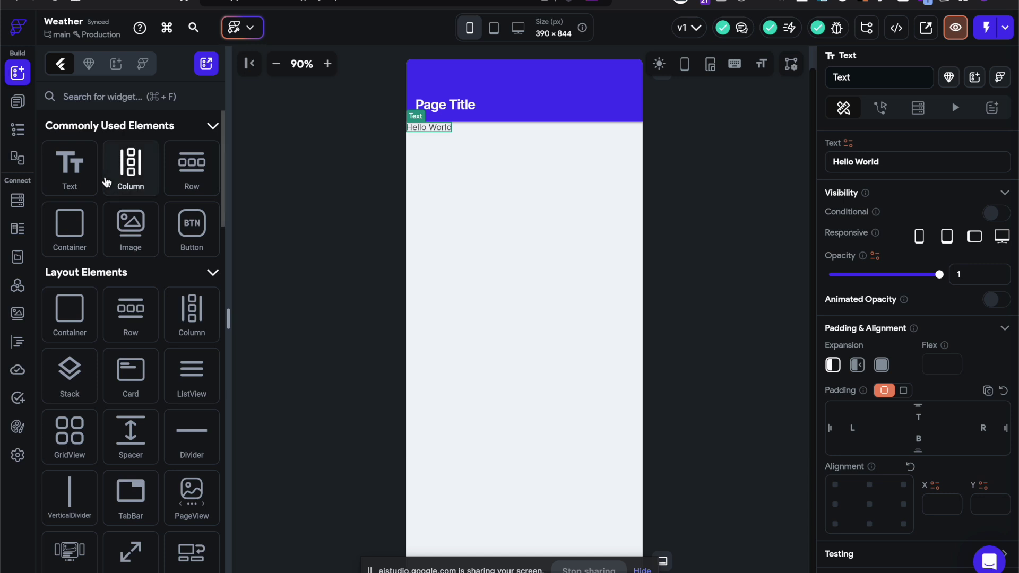
- Search the widget library for "text" and add a TextField to the column
scroll(141, 312, down, 1)
scroll(141, 312, down, 6)
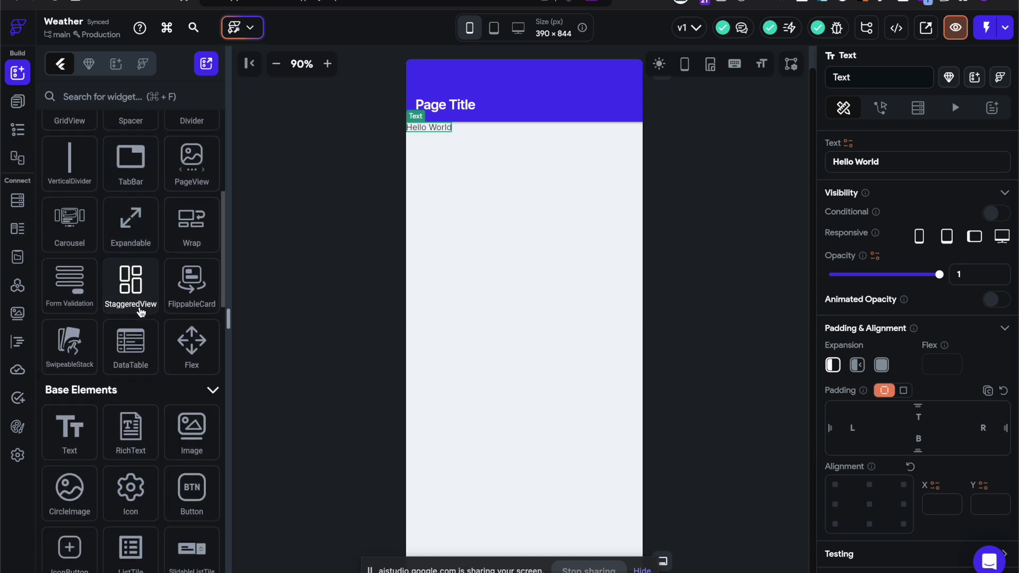
scroll(140, 312, down, 5)
scroll(140, 312, down, 12)
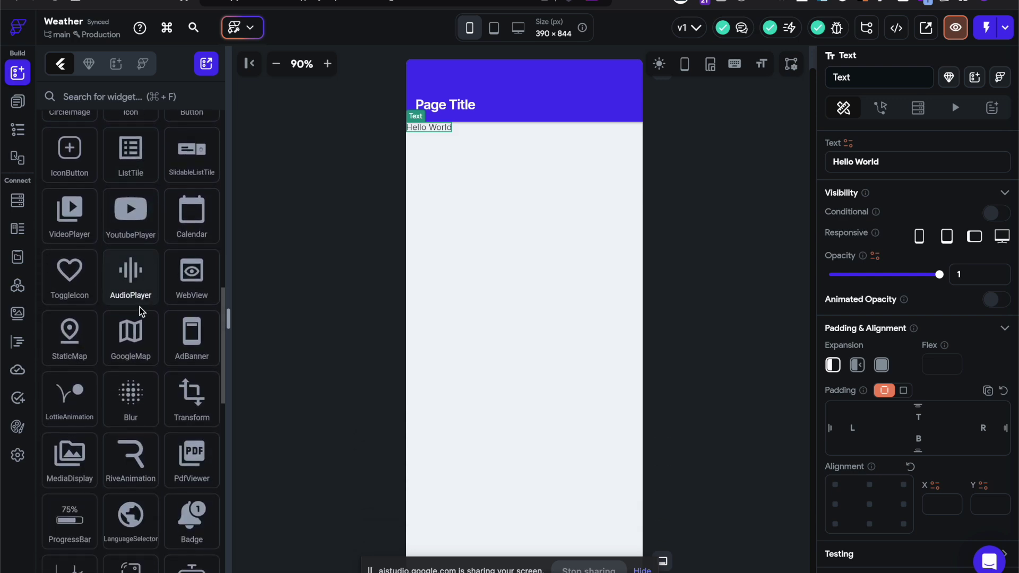
scroll(140, 312, up, 15)
scroll(141, 312, up, 10)
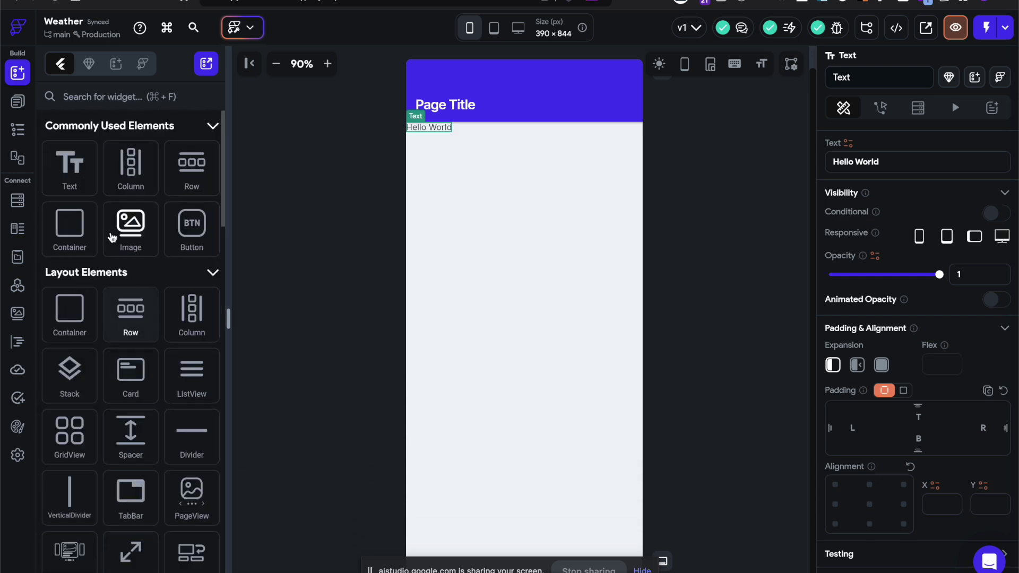
click(126, 96)
text(text)
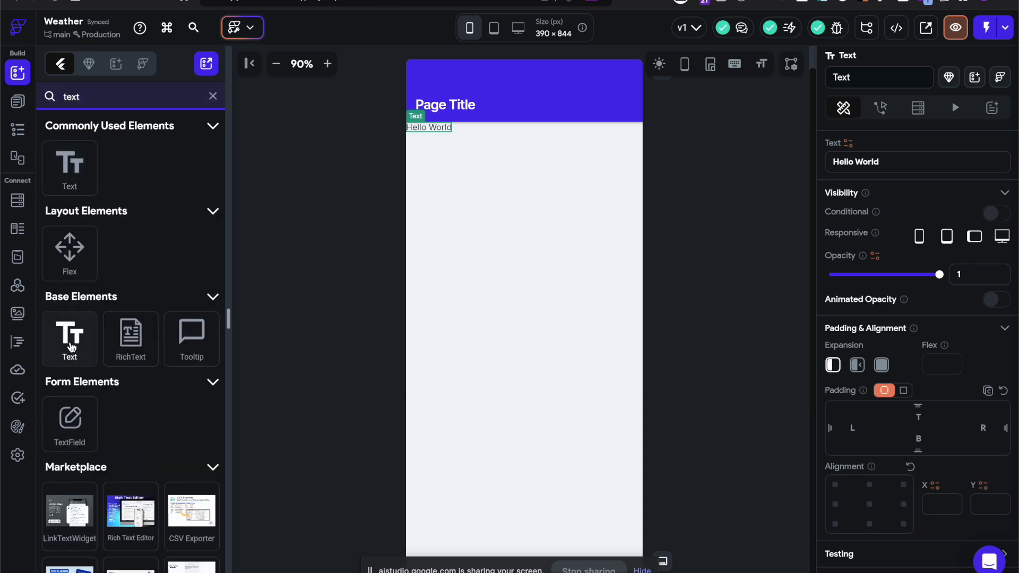
drag(69, 422, 417, 169)
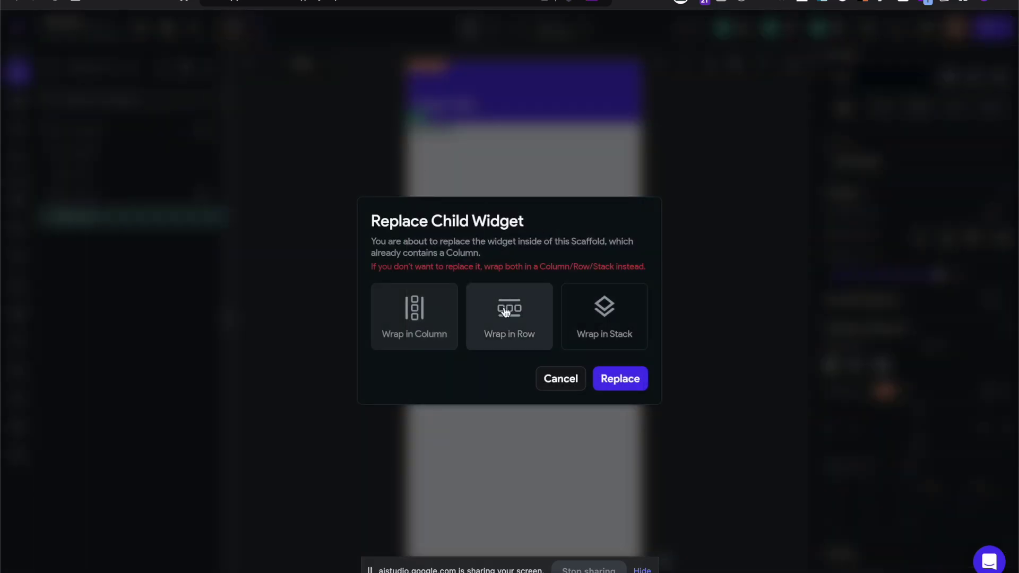
click(570, 382)
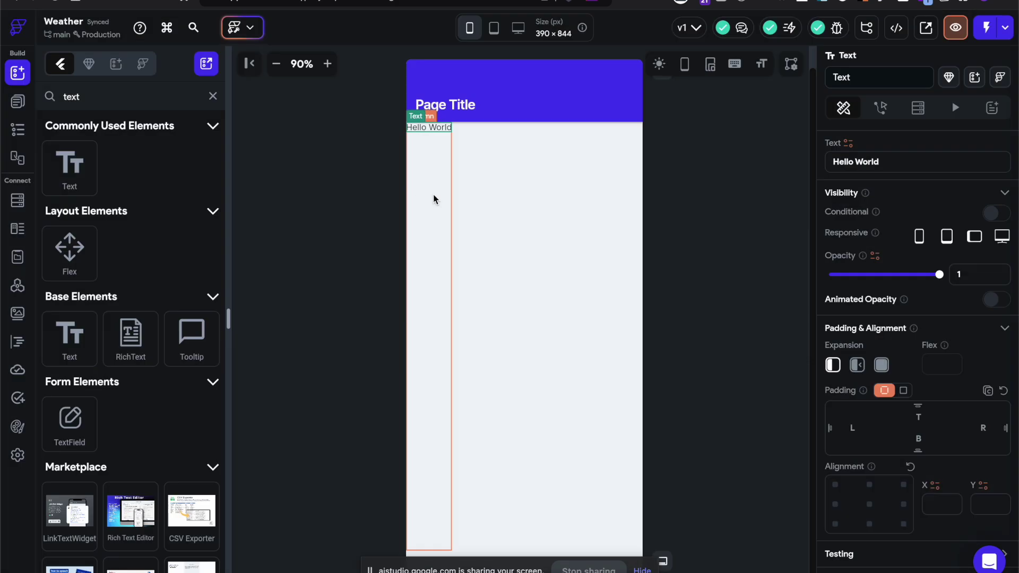
drag(70, 422, 420, 196)
- Delete the Hello World text widget from the column
click(483, 127)
key(Delete)
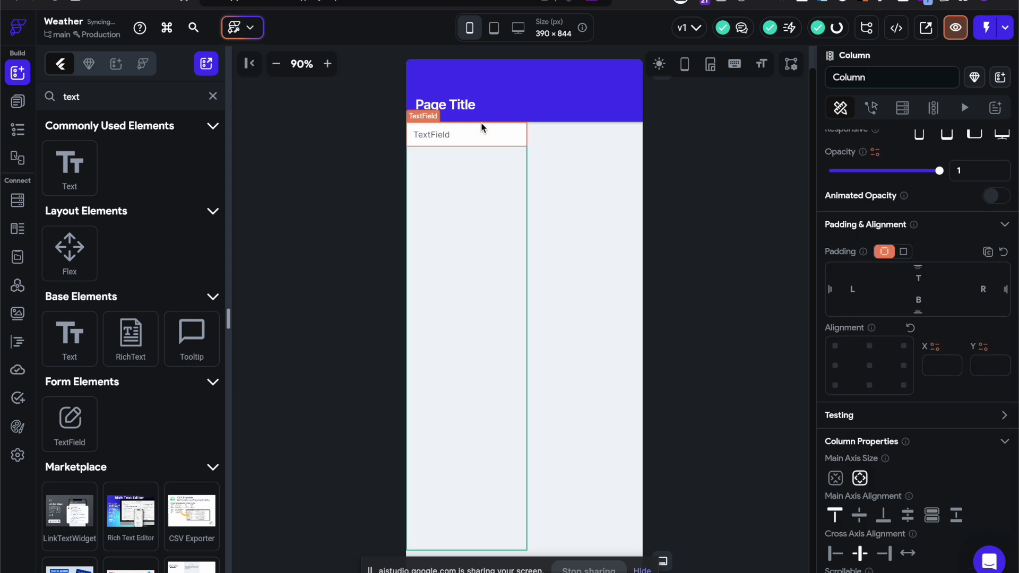
- Set the TextField's label text to "Enter Location"
click(464, 139)
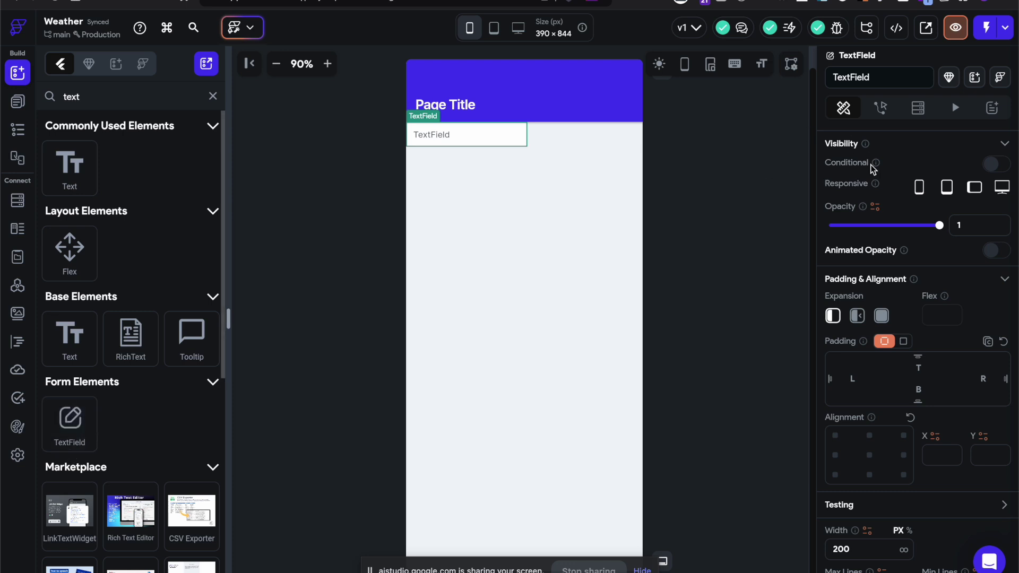
scroll(864, 209, up, 1)
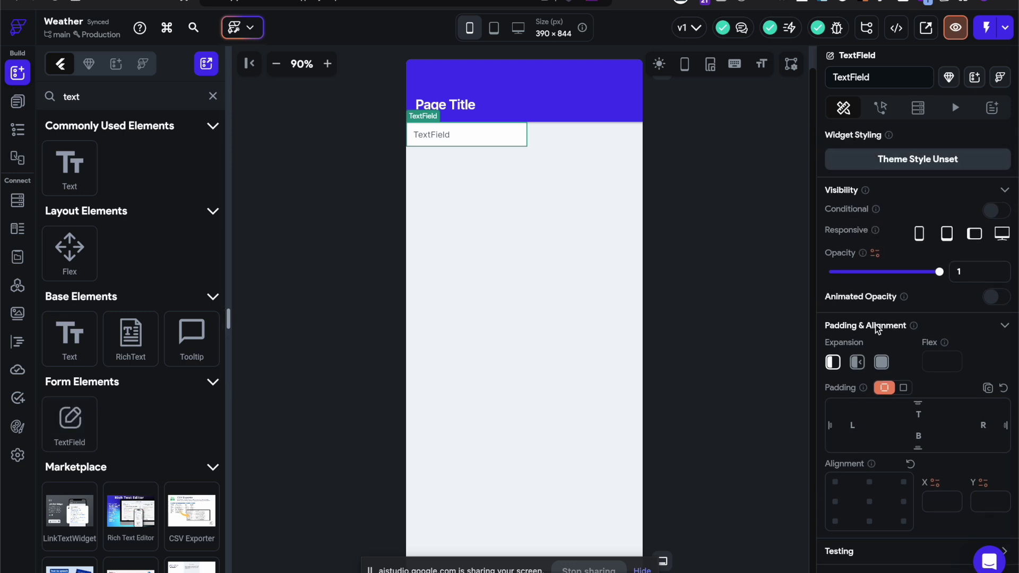
scroll(875, 323, down, 3)
scroll(875, 323, up, 1)
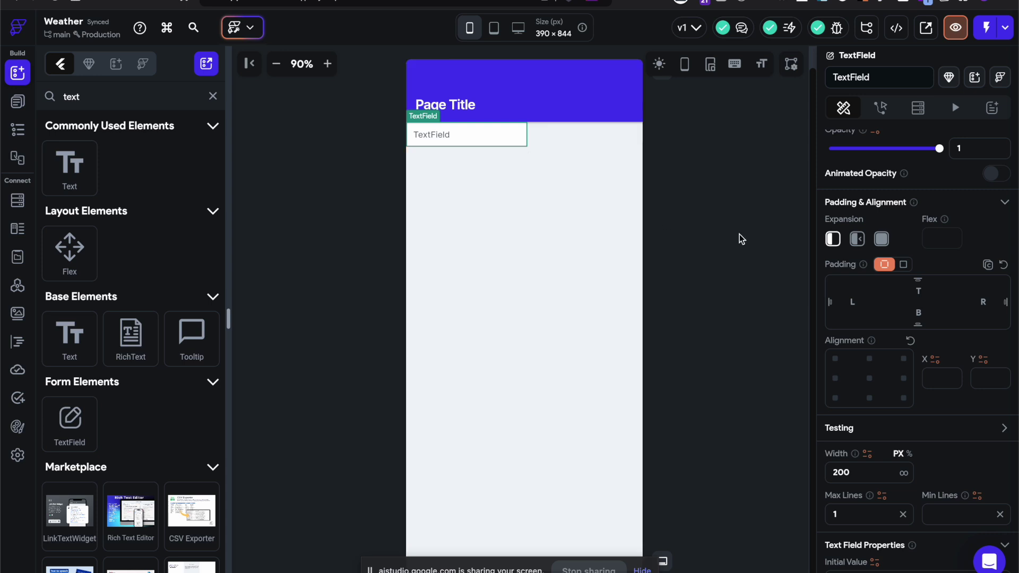
scroll(928, 292, down, 4)
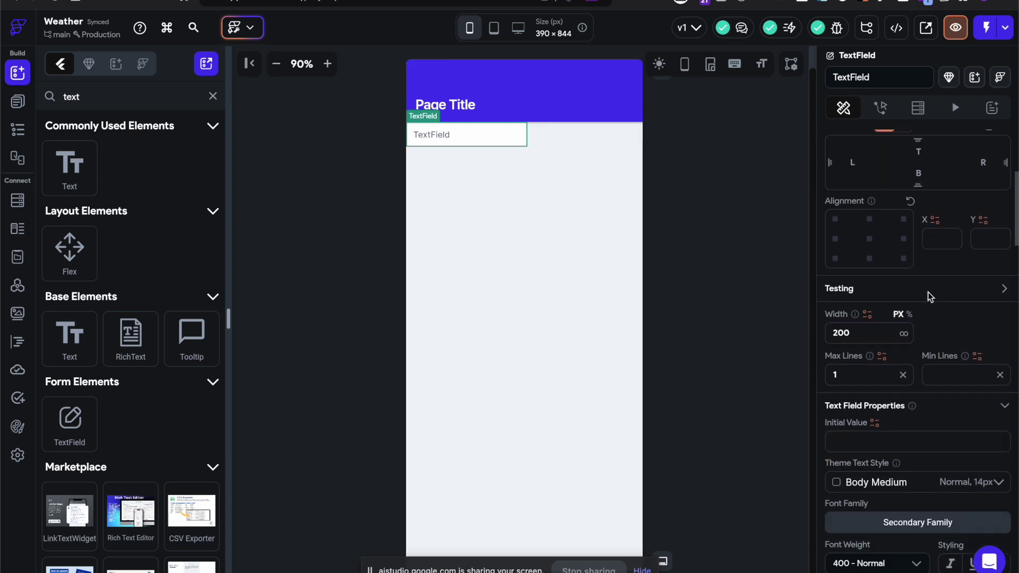
scroll(928, 291, down, 4)
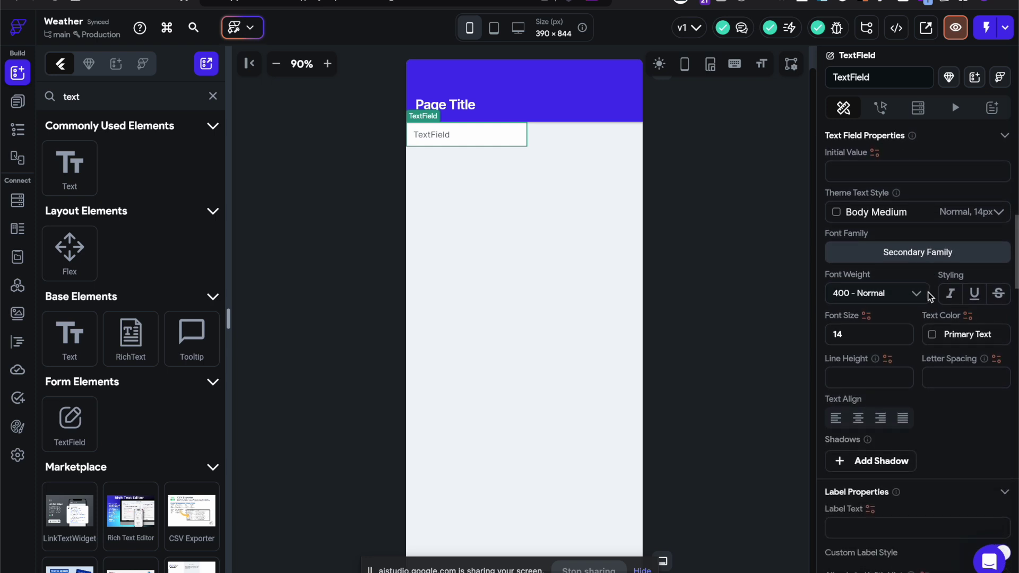
scroll(929, 295, down, 1)
click(898, 507)
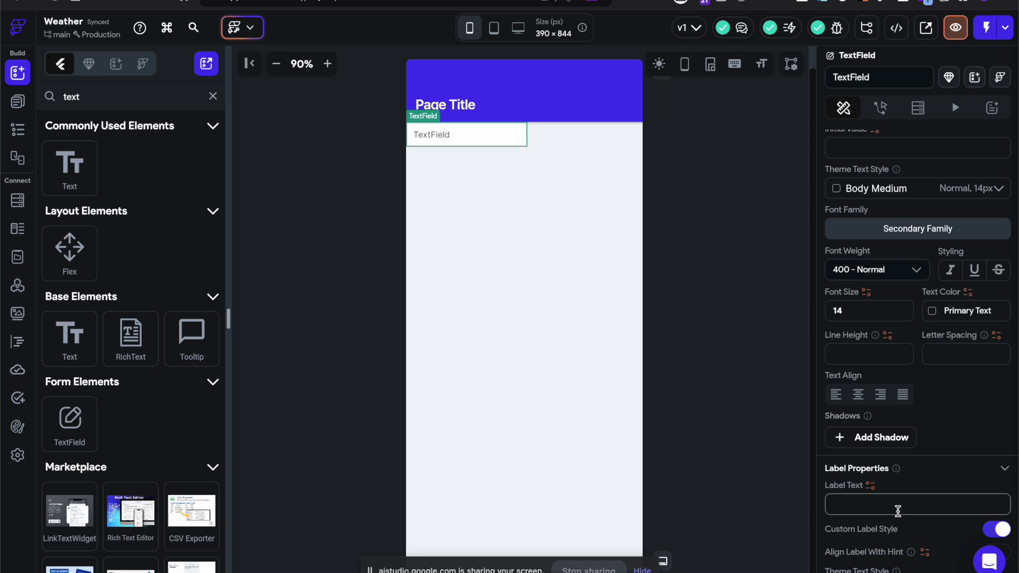
text(Enter Location)
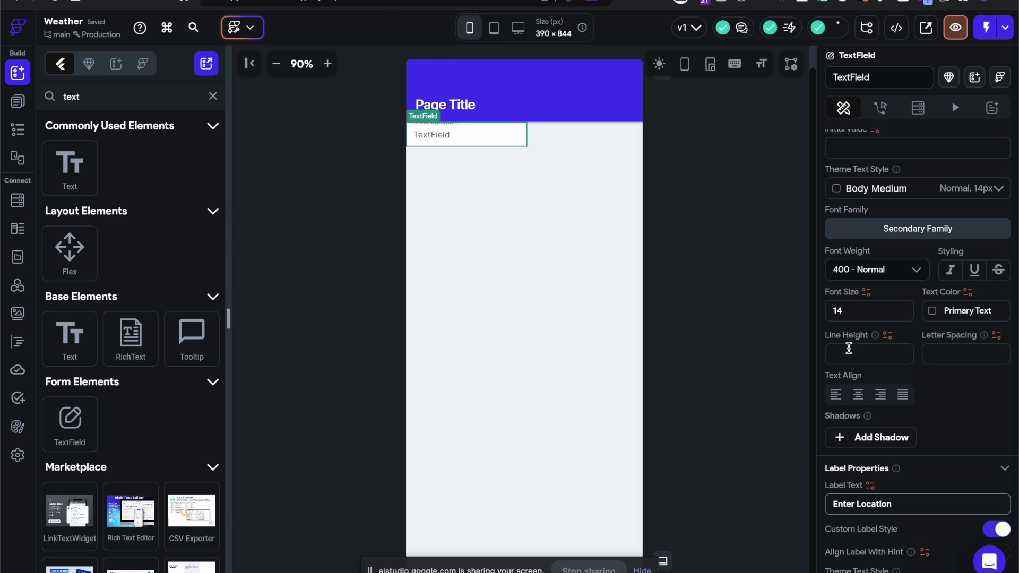
- Replace the TextField's hint text with "Enter Location"
scroll(850, 350, up, 7)
click(905, 531)
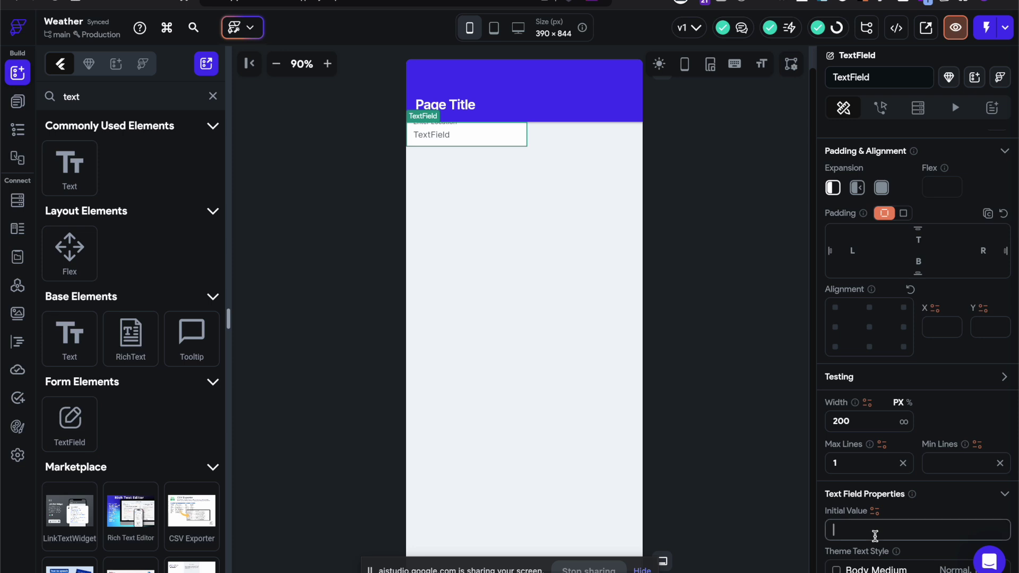
scroll(881, 538, down, 5)
scroll(876, 542, down, 15)
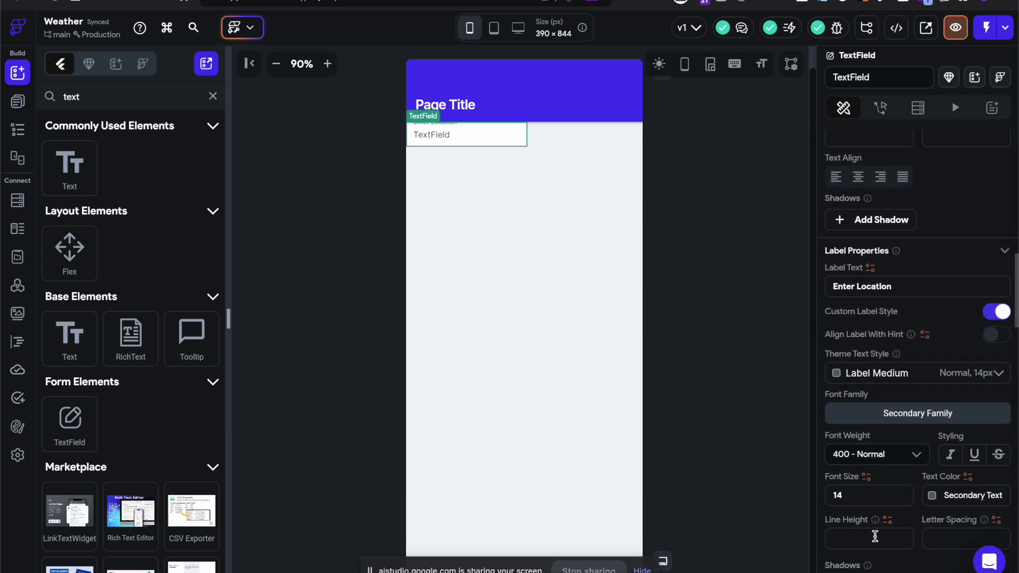
double_click(863, 423)
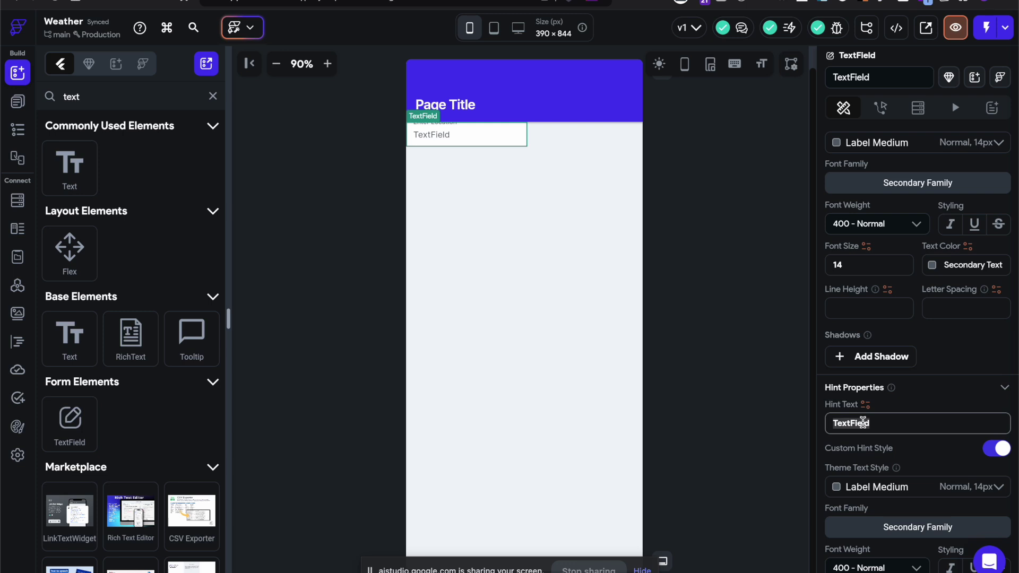
text(Enter L)
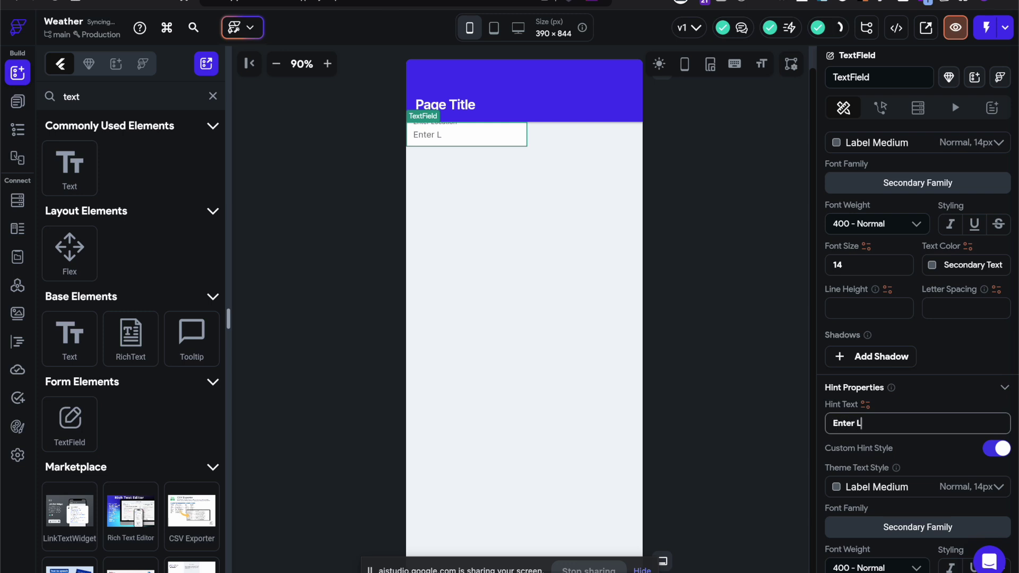
text(ocation)
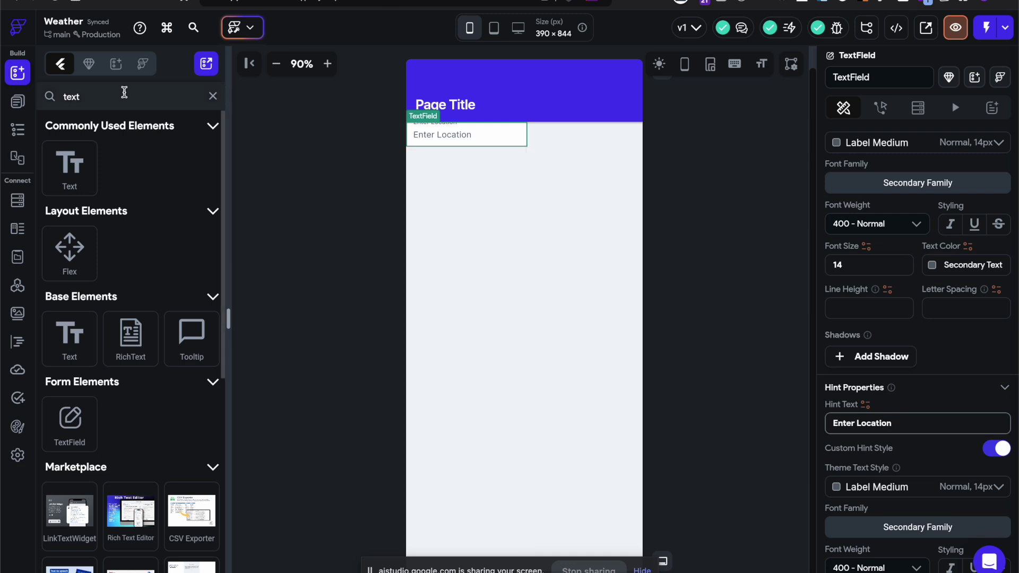
- Add a Button widget to the column below the text field
click(18, 111)
click(18, 73)
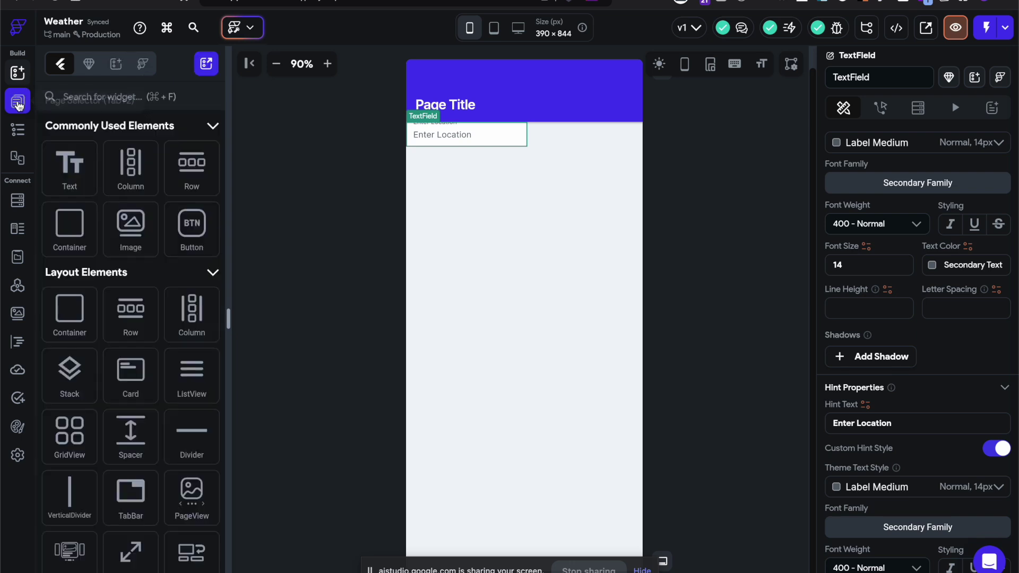
drag(182, 250, 442, 241)
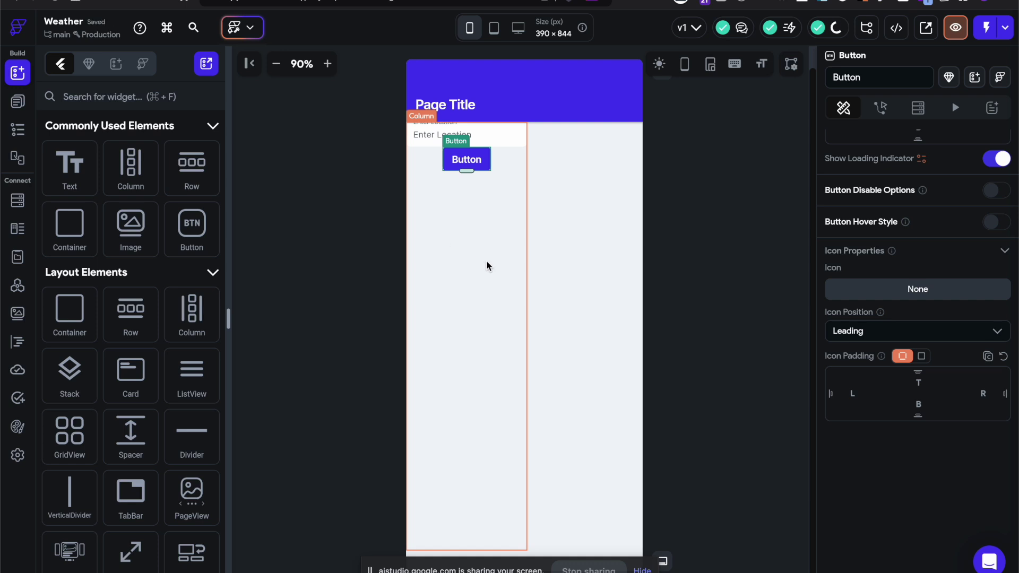
- Change the button's text to "Get Weather"
scroll(964, 228, up, 1)
scroll(964, 228, down, 5)
scroll(964, 228, up, 3)
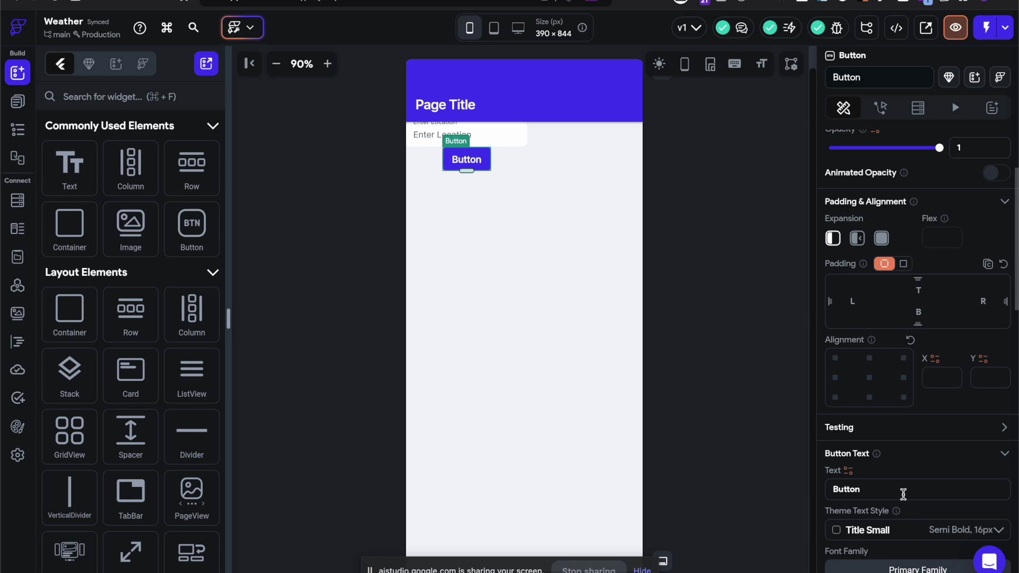
click(888, 496)
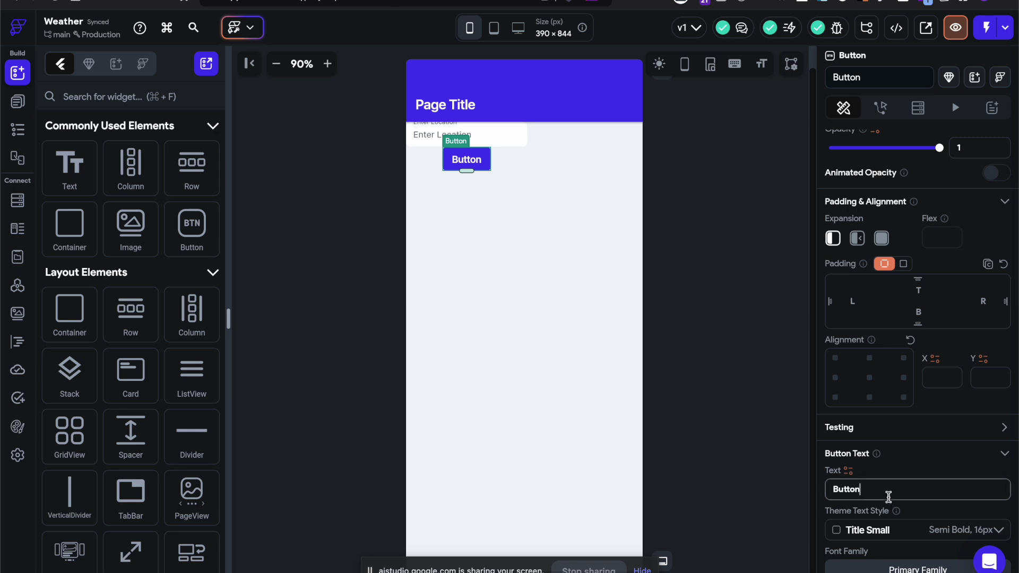
key(super+a)
text(Get Weather)
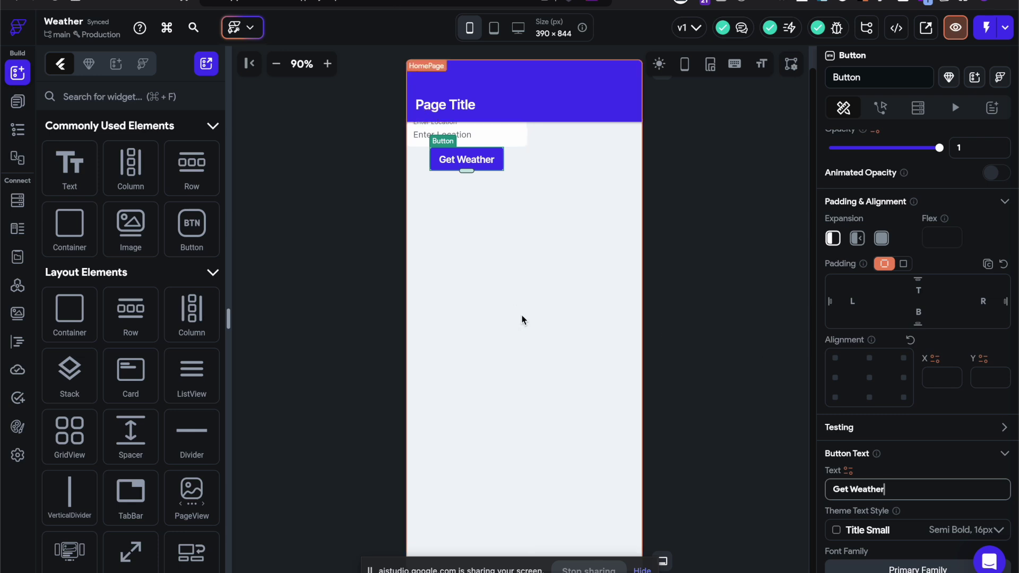
- Add two Text widgets below the Get Weather button, and delete the lower one
drag(65, 178, 452, 225)
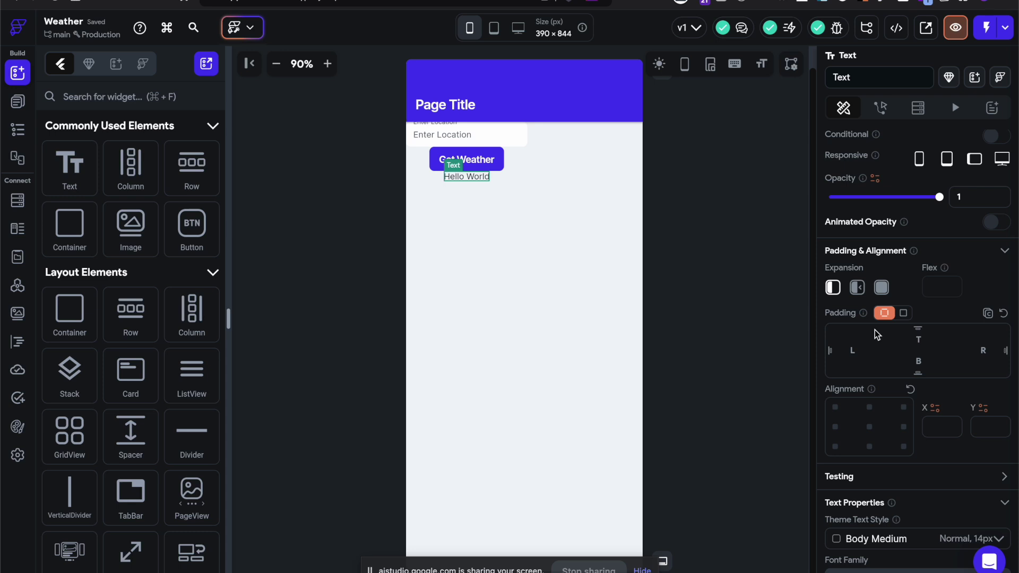
drag(70, 166, 463, 250)
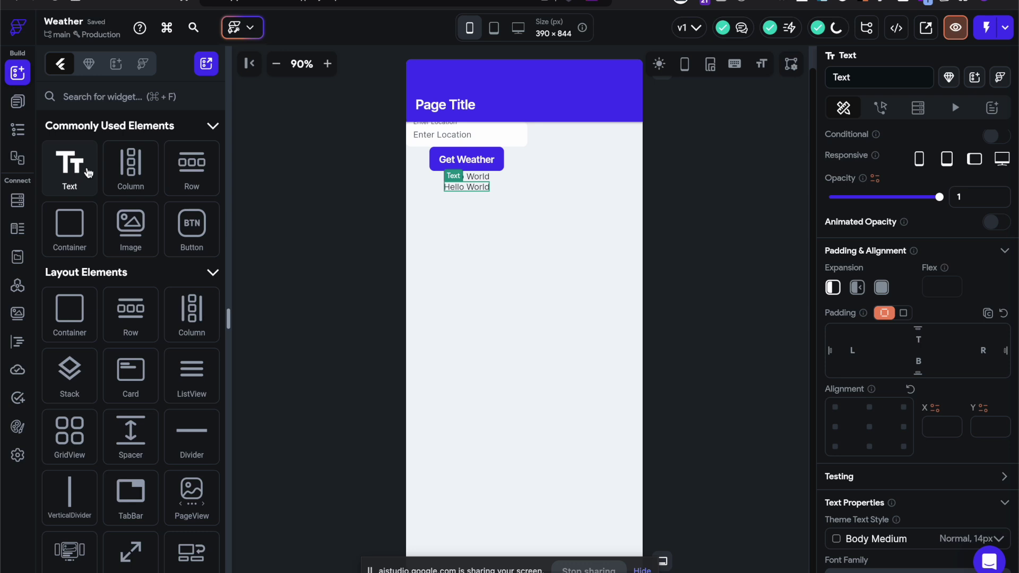
click(475, 178)
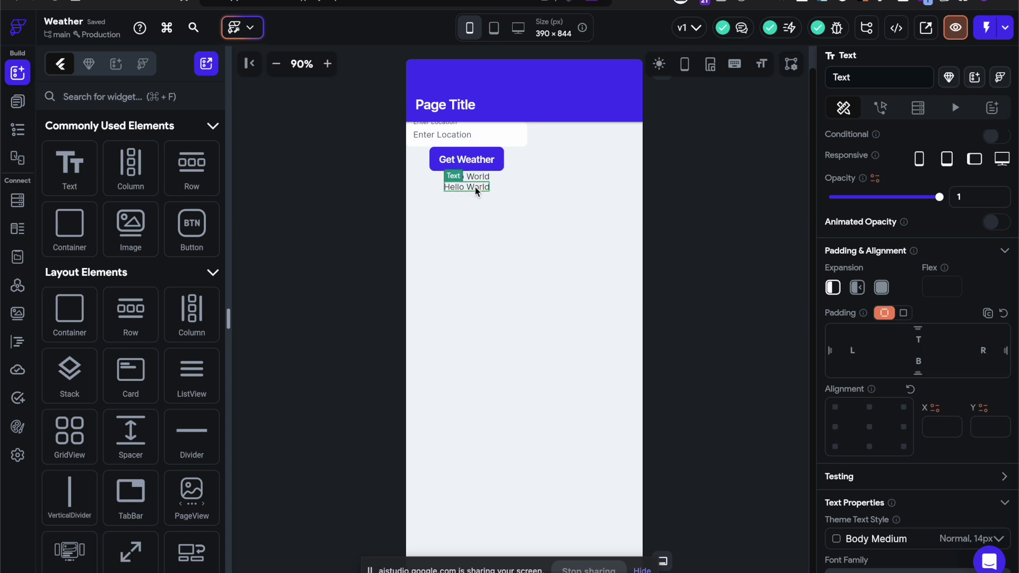
click(475, 178)
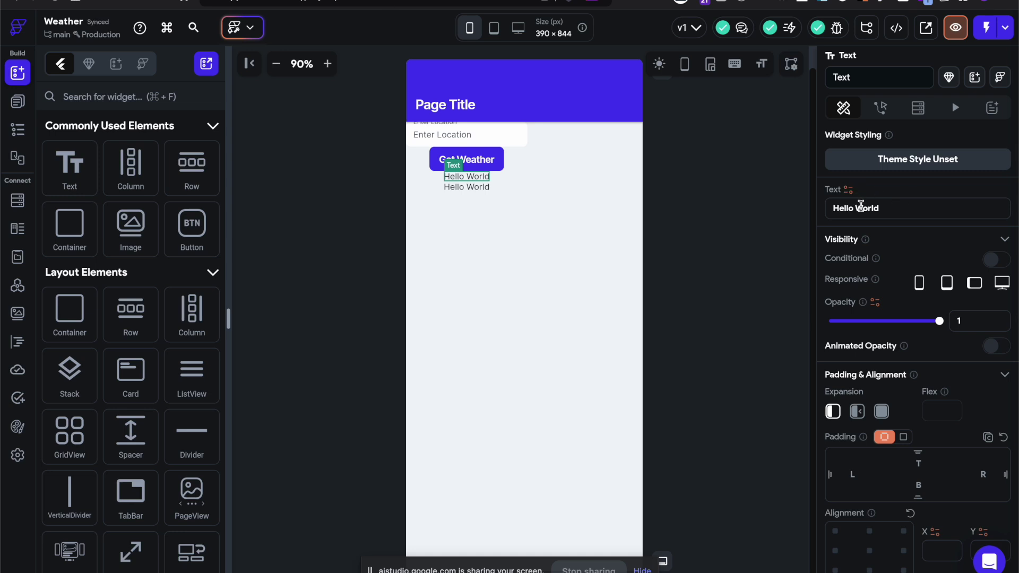
click(455, 187)
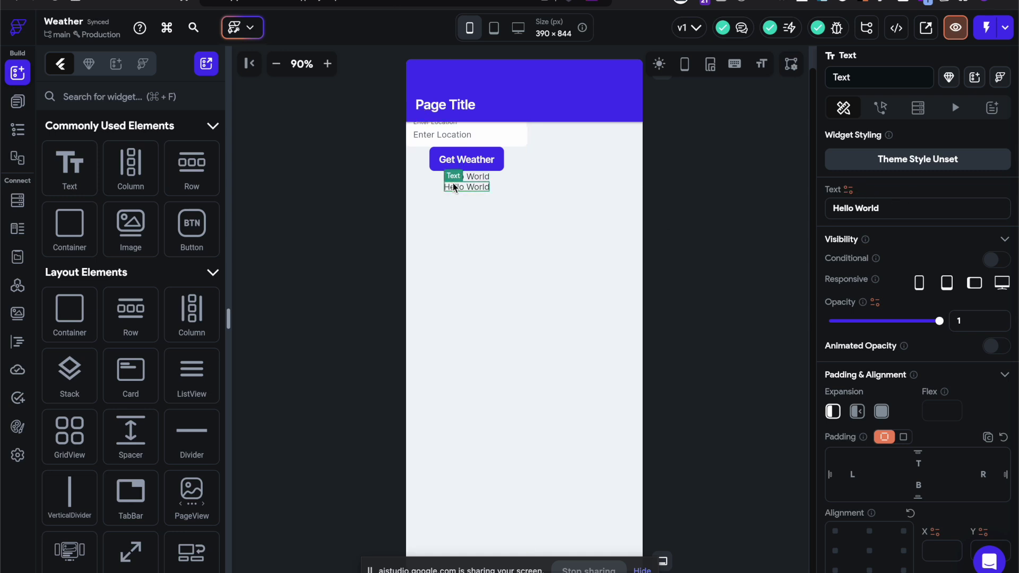
key(Delete)
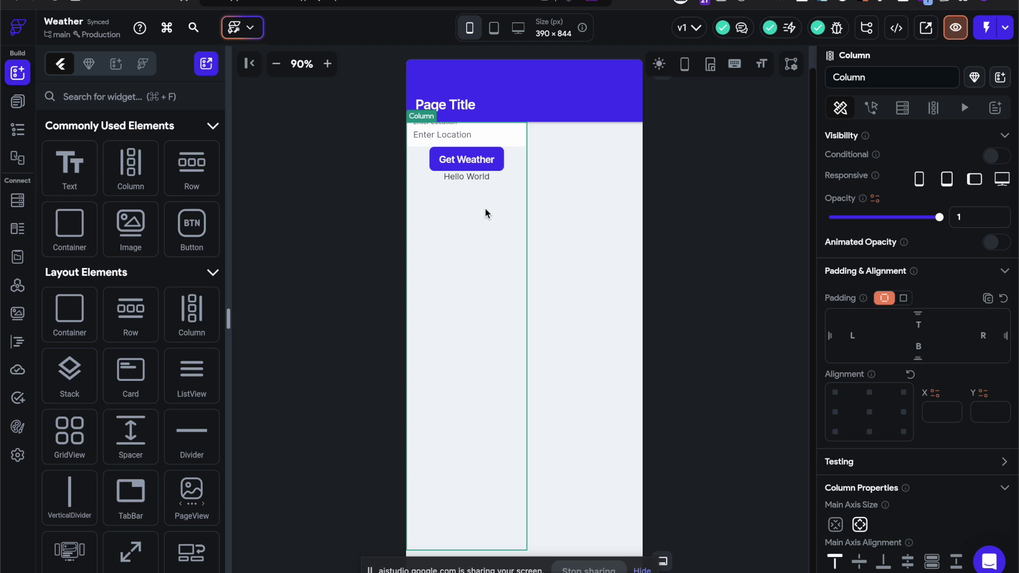
- Open a blank definition for a new API call in the project
click(15, 290)
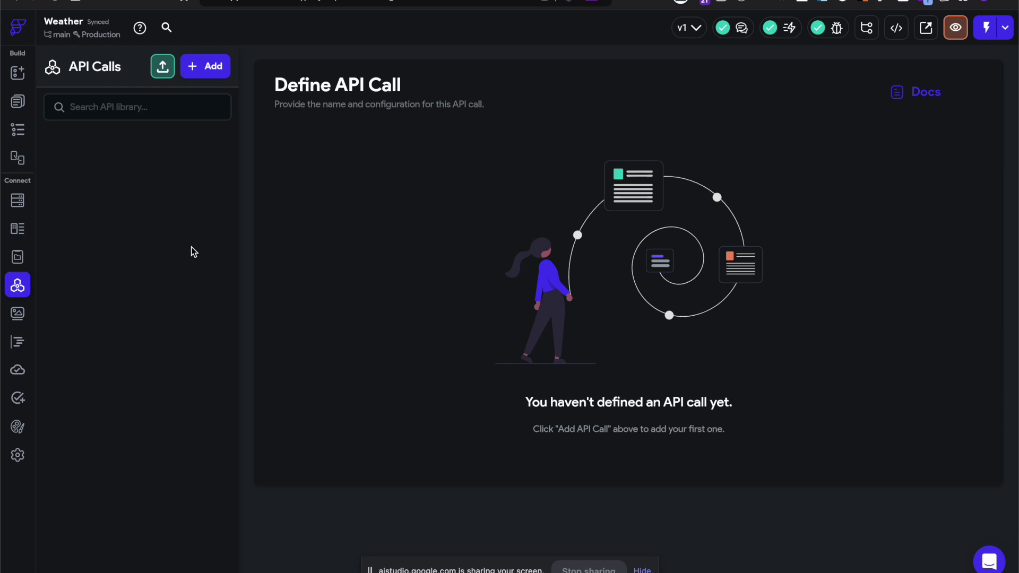
click(206, 69)
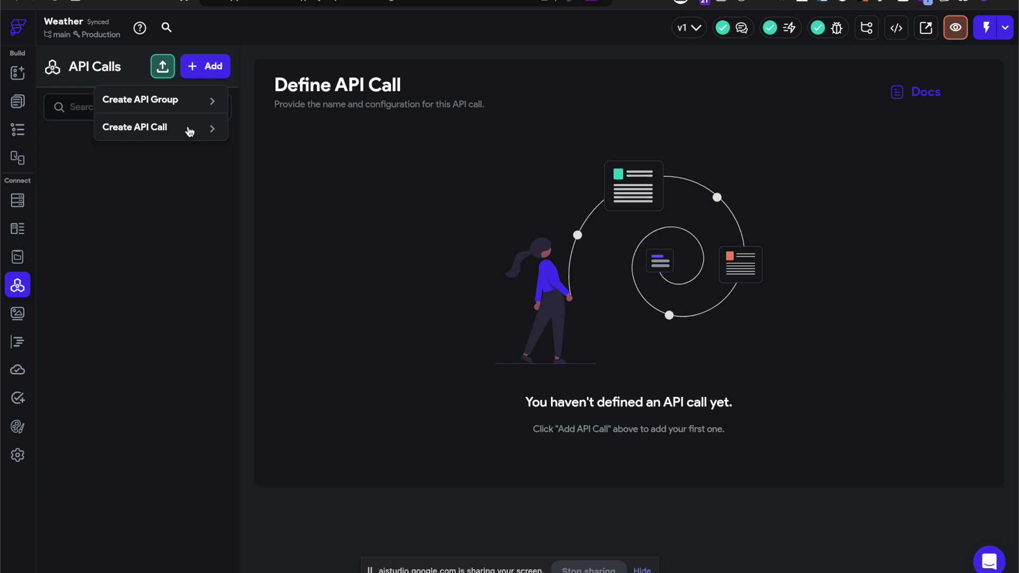
click(144, 136)
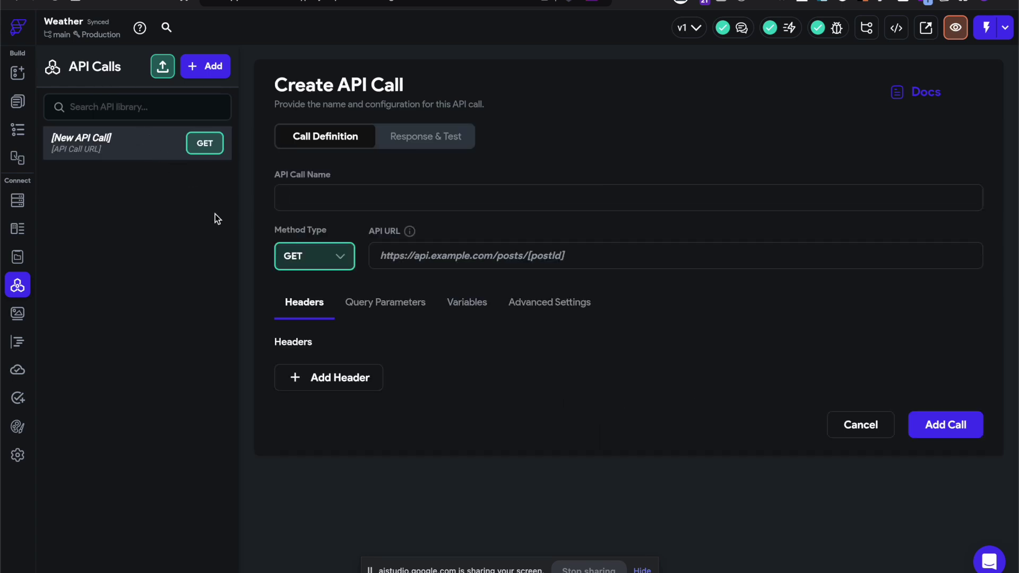